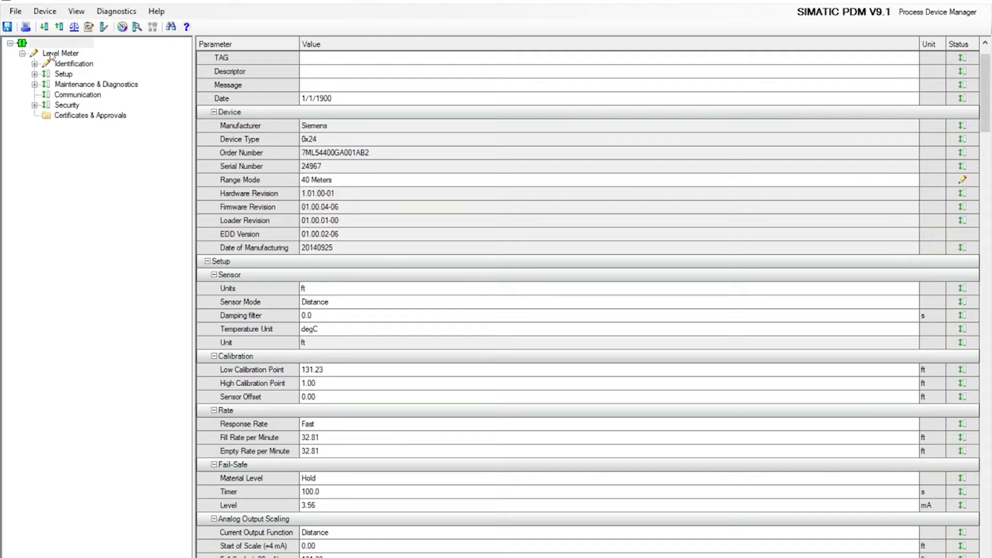
- Upload the device parameters to the PC with Load to PG/PC, then close the finished dialog
left_click(59, 28)
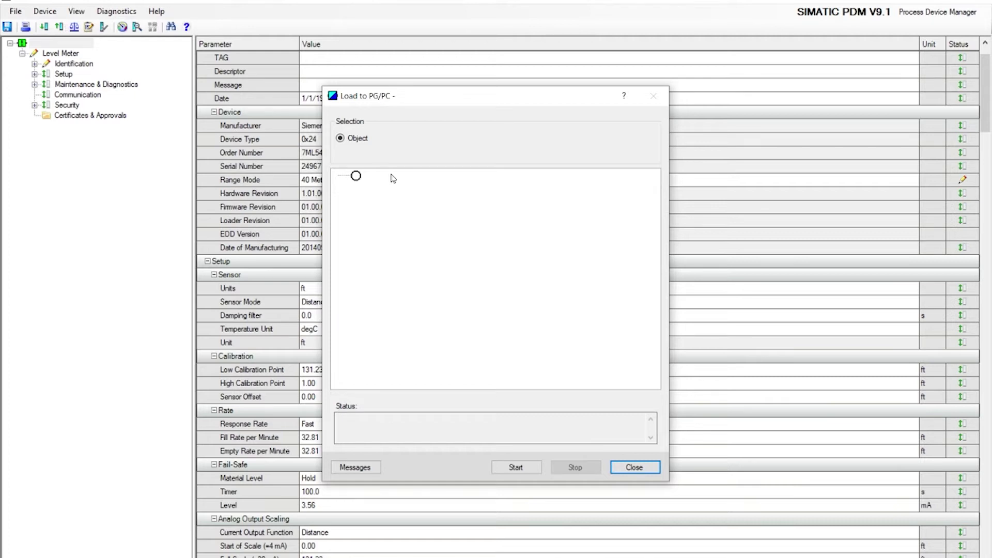
left_click(511, 468)
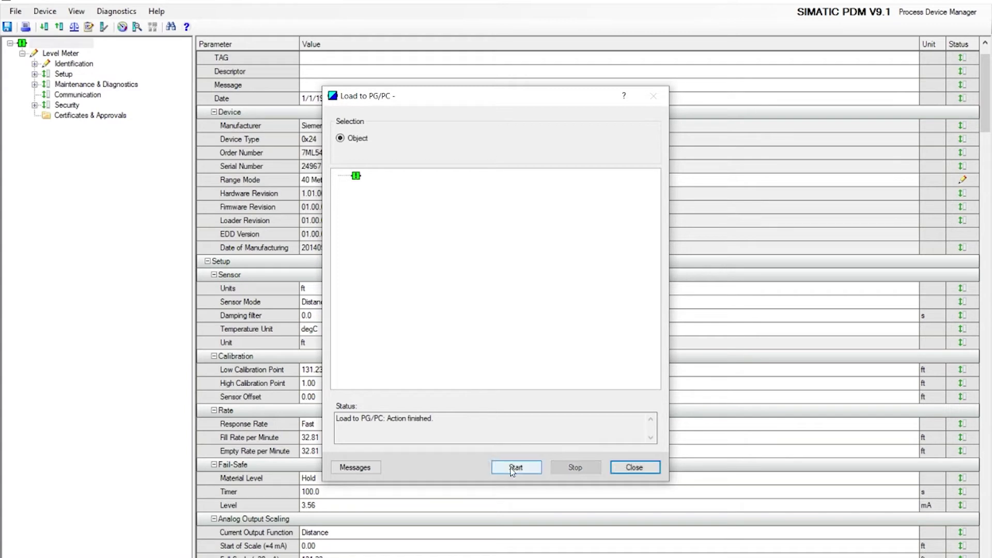
left_click(631, 469)
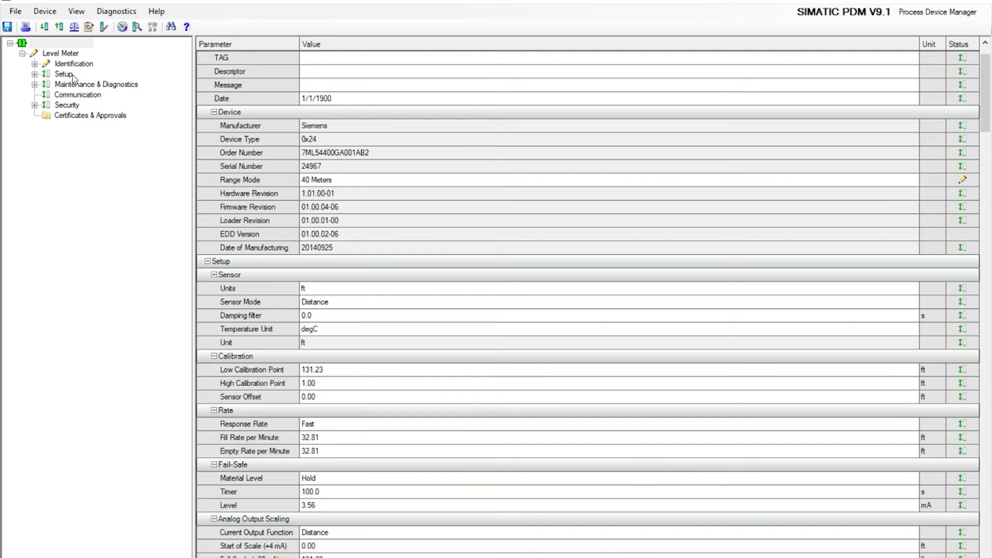
- Launch Echo Profile Utilities from the Device menu
left_click(43, 13)
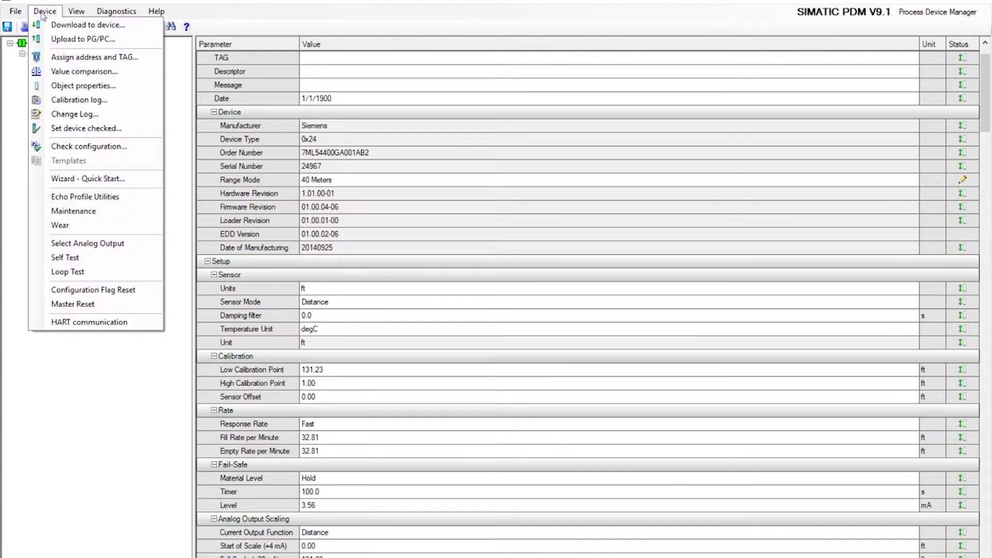
left_click(91, 199)
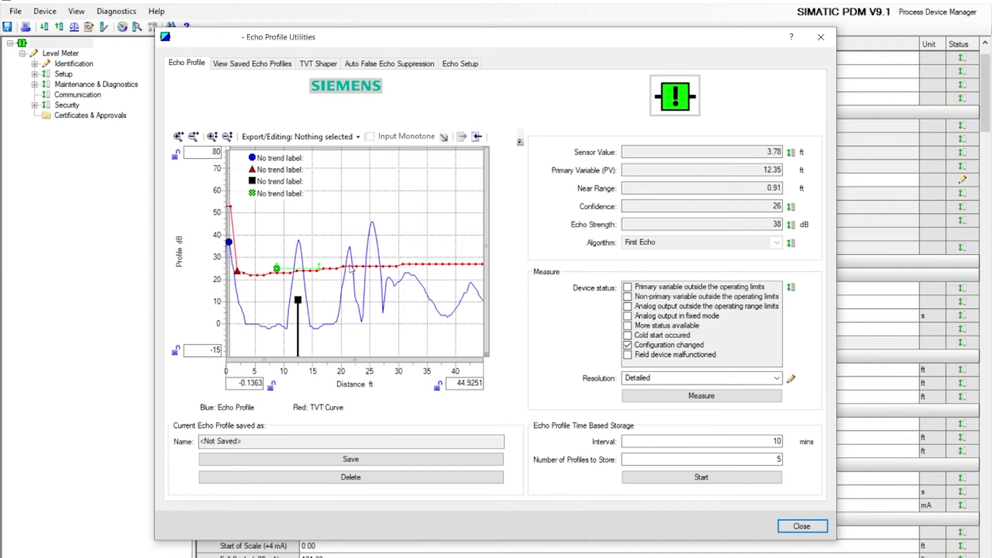
- On the TVT Shaper page, step the breakpoint selection forward to point 10
left_click(318, 68)
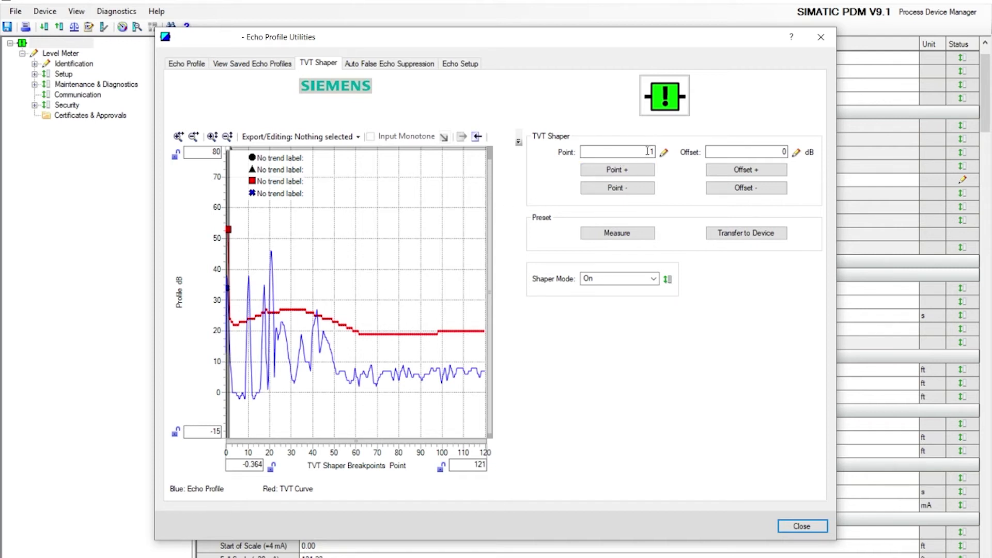
left_click(621, 174)
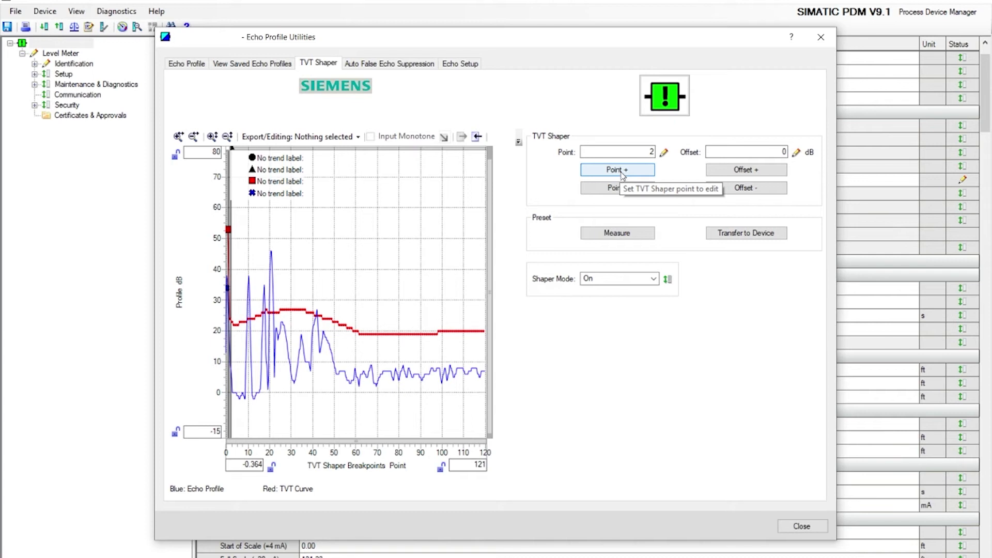
left_click(620, 174)
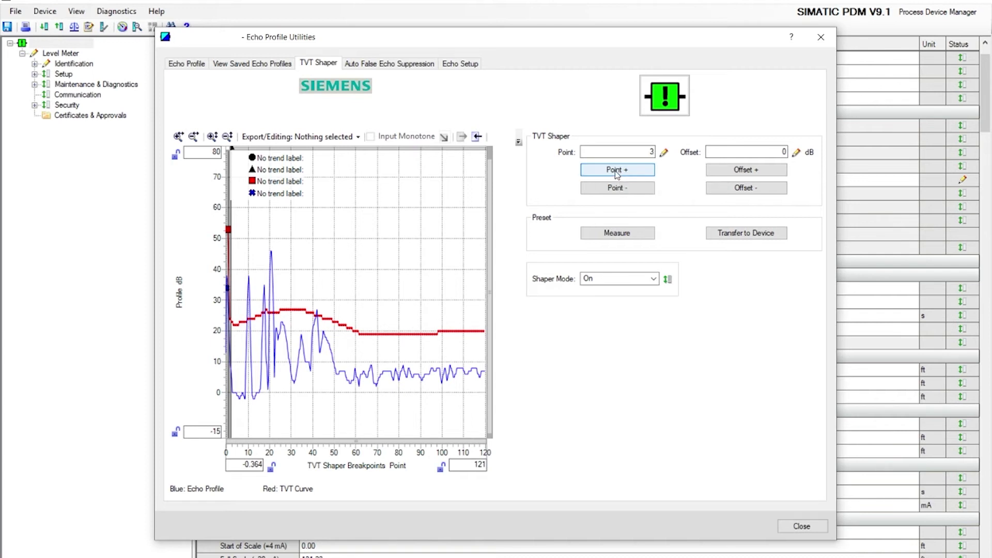
left_click(614, 174)
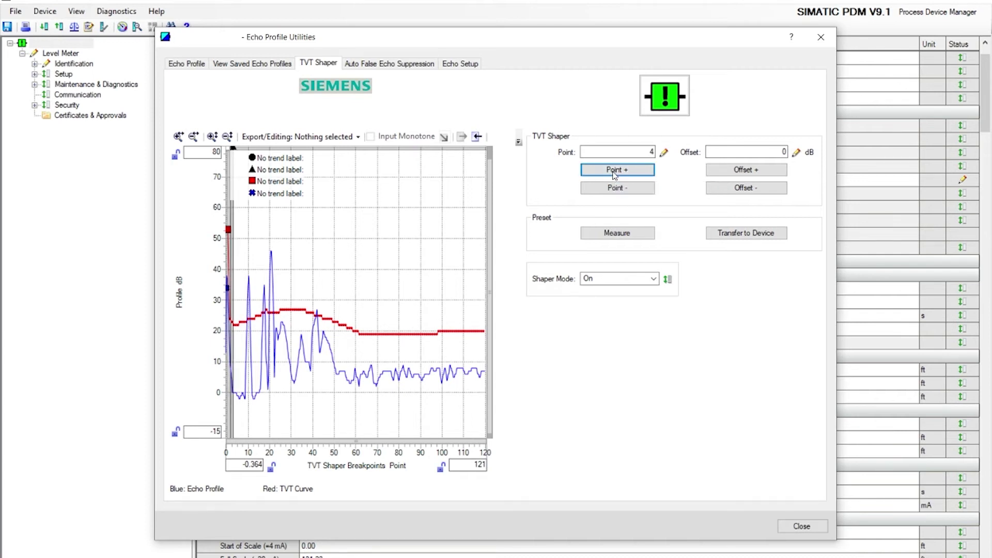
left_click(618, 174)
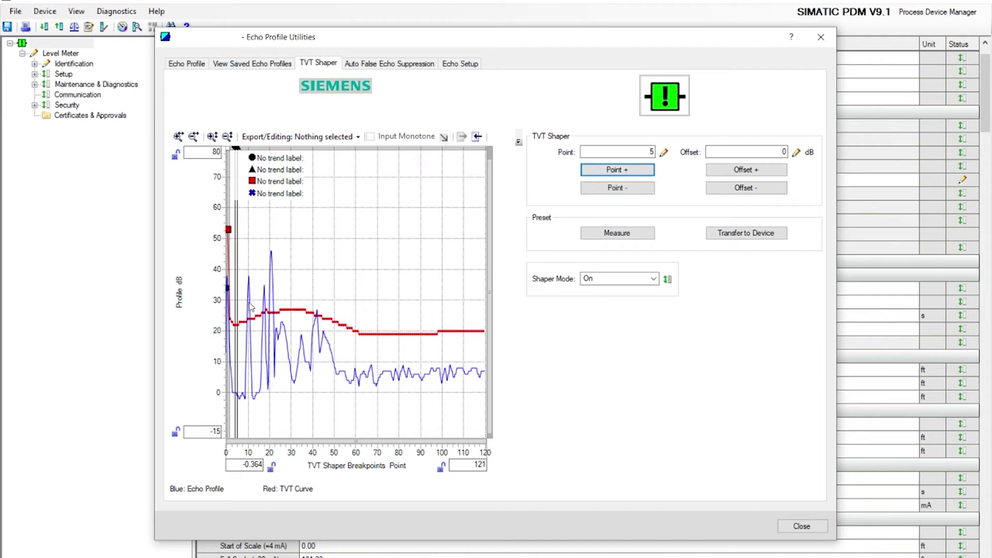
left_click(620, 174)
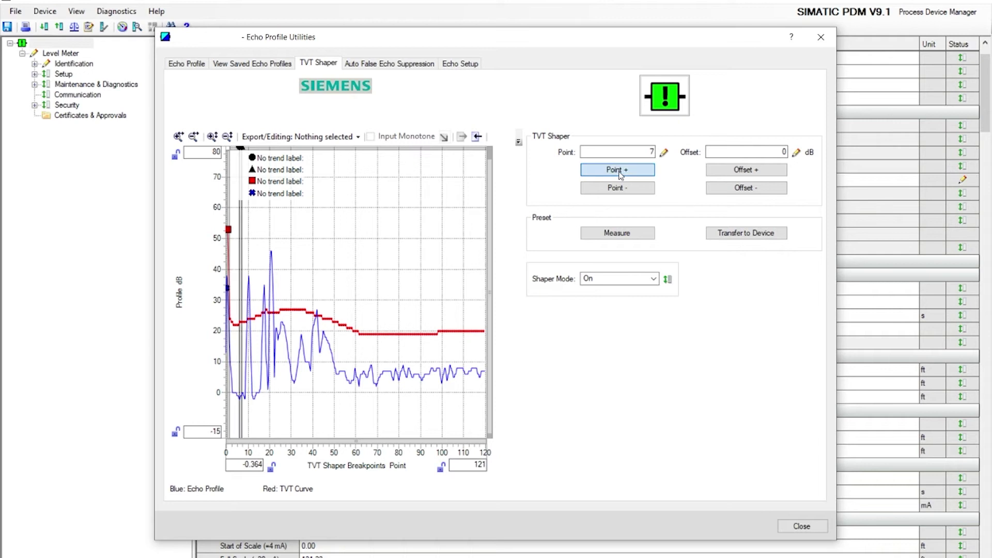
left_click(620, 175)
left_click(621, 174)
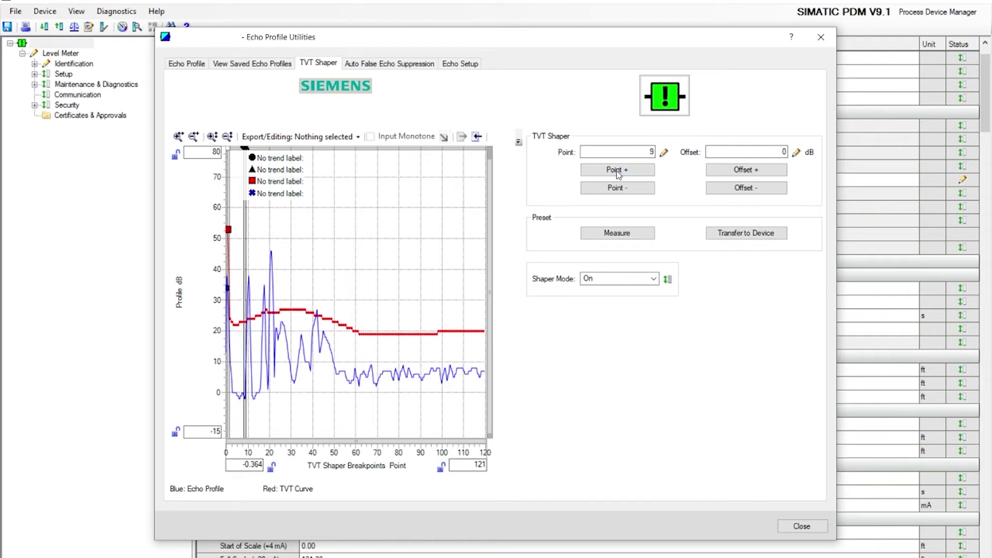
left_click(618, 175)
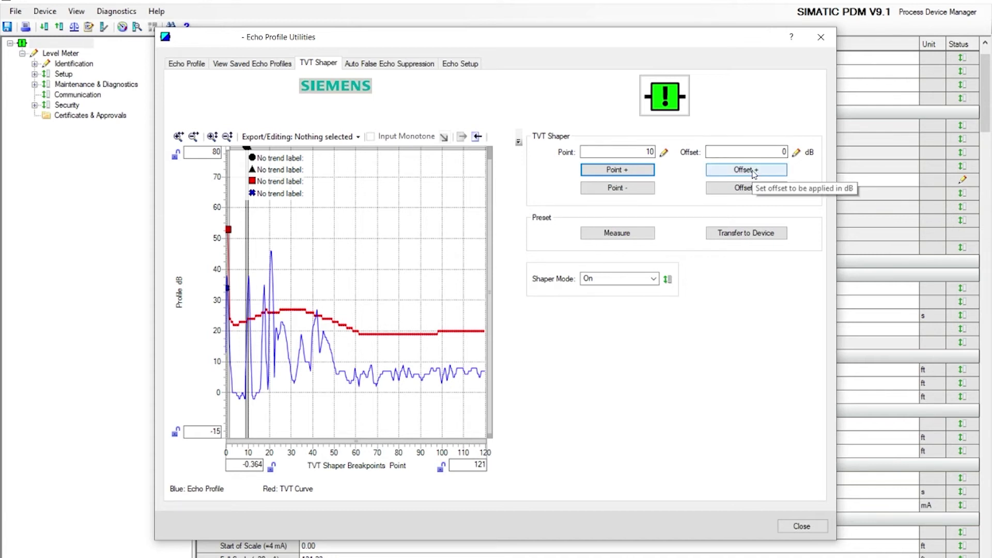
- Raise breakpoint 10's offset to 17 dB, then select the breakpoint number field
left_click(753, 171)
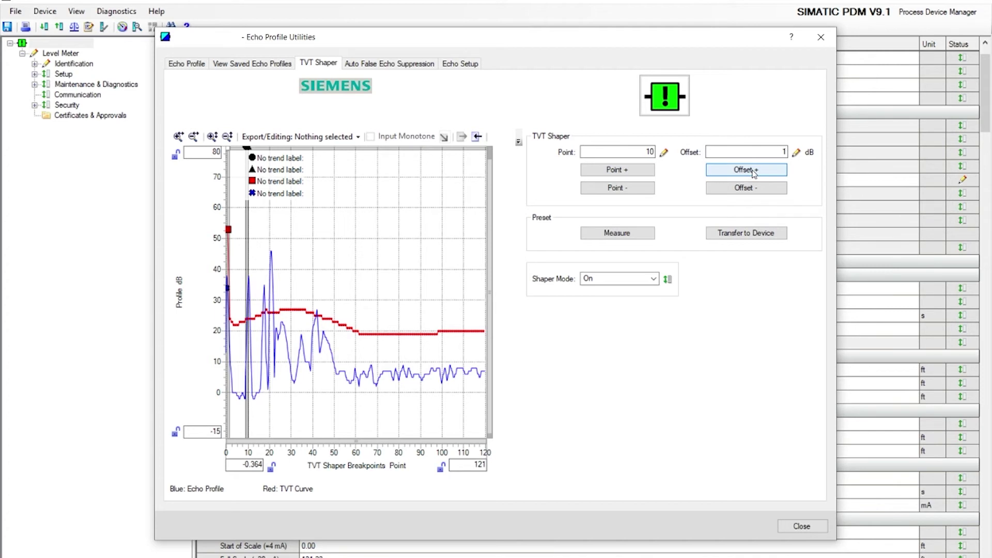
left_click(752, 173)
left_click(752, 173)
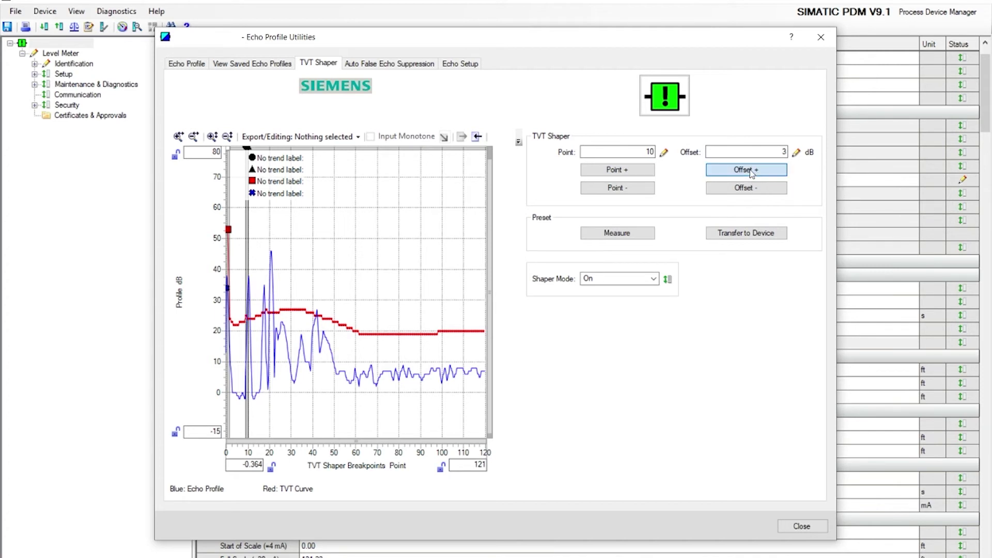
left_click(752, 173)
left_click(752, 173)
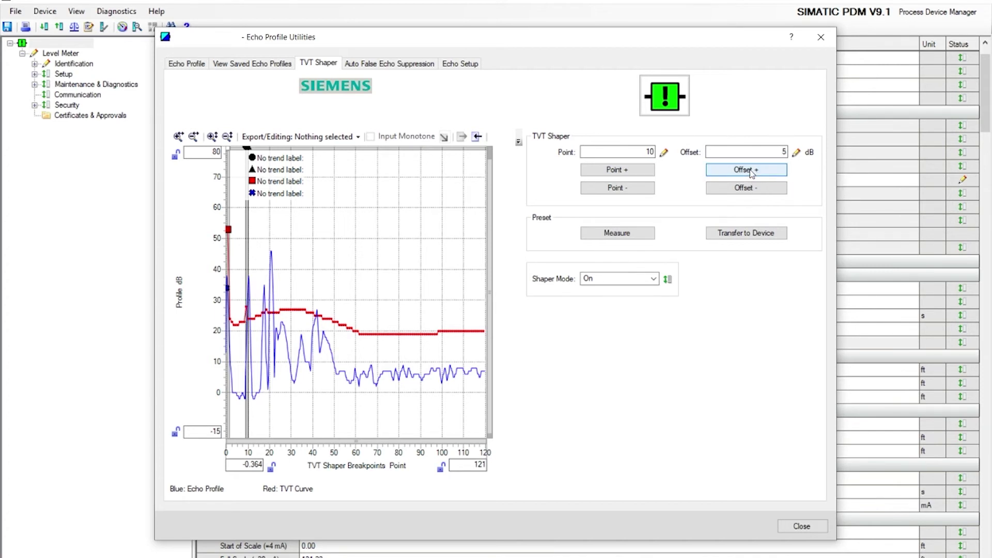
left_click(752, 173)
left_click(753, 173)
left_click(752, 173)
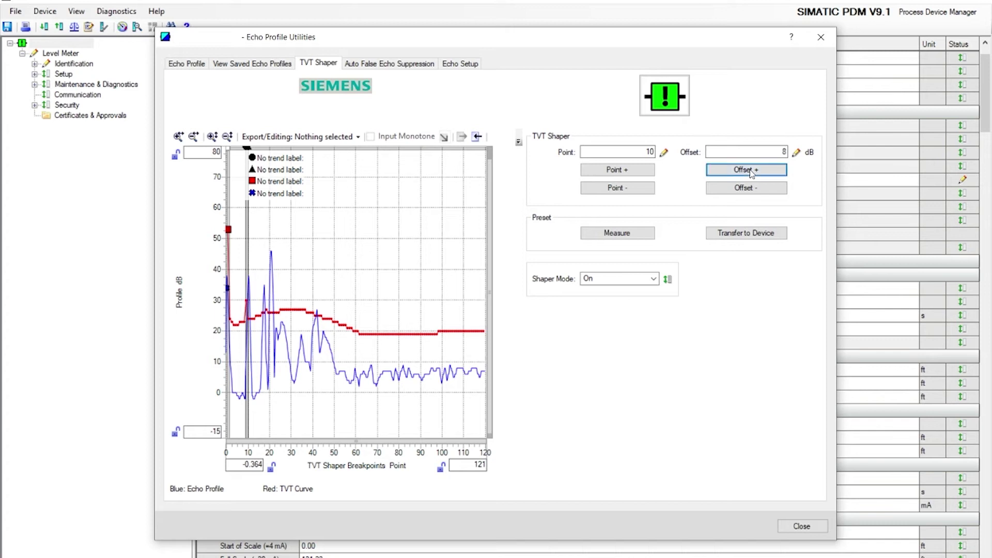
left_click(753, 173)
left_click(752, 173)
left_click(752, 173)
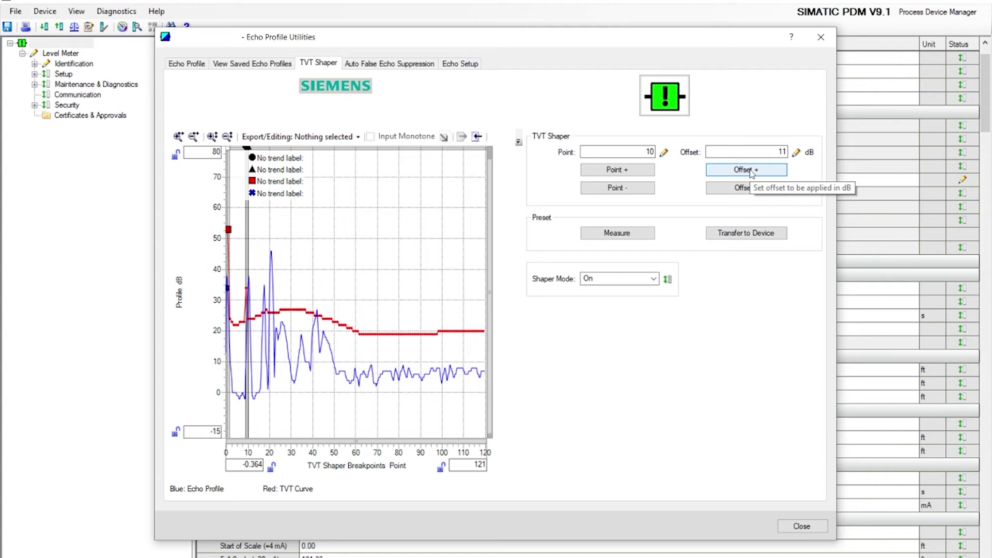
left_click(753, 173)
left_click(752, 173)
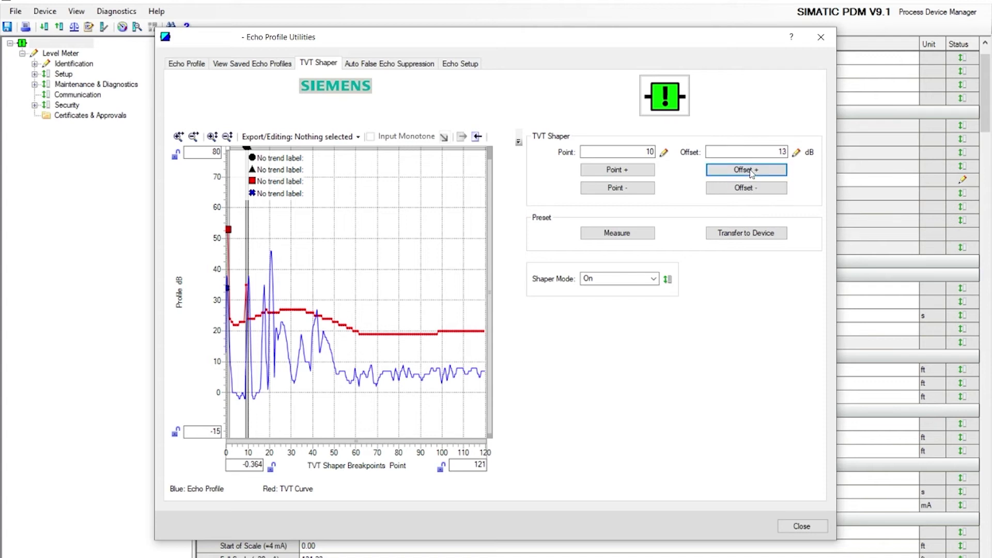
left_click(752, 173)
left_click(752, 173)
left_click(752, 173)
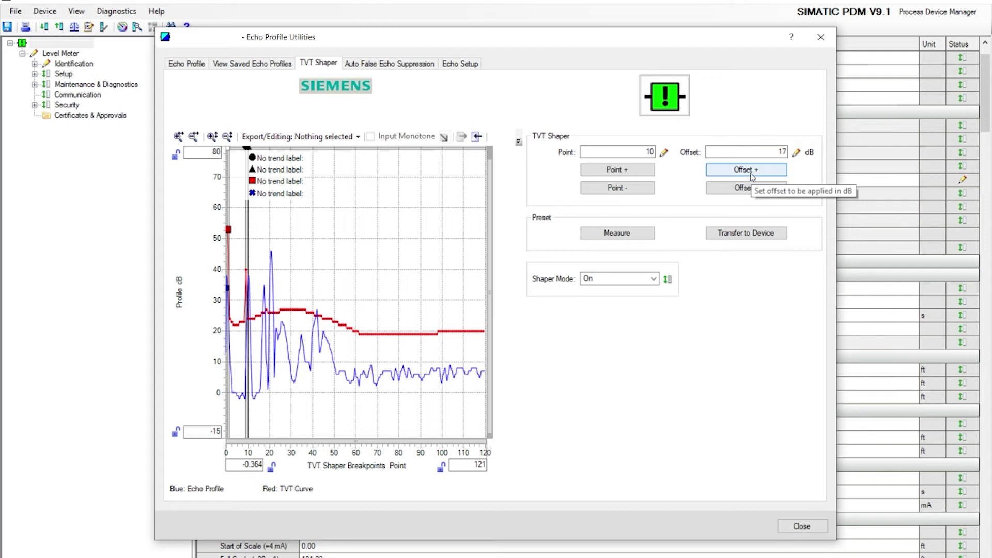
left_click(643, 152)
left_click_drag(644, 151, 655, 153)
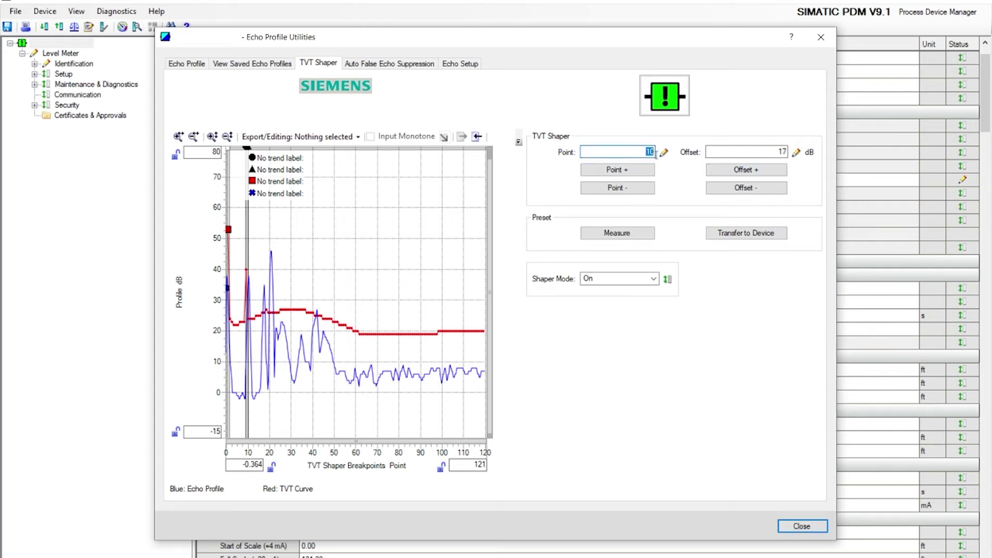
- Move to breakpoint 11 and raise its offset to 16 dB
left_click(629, 173)
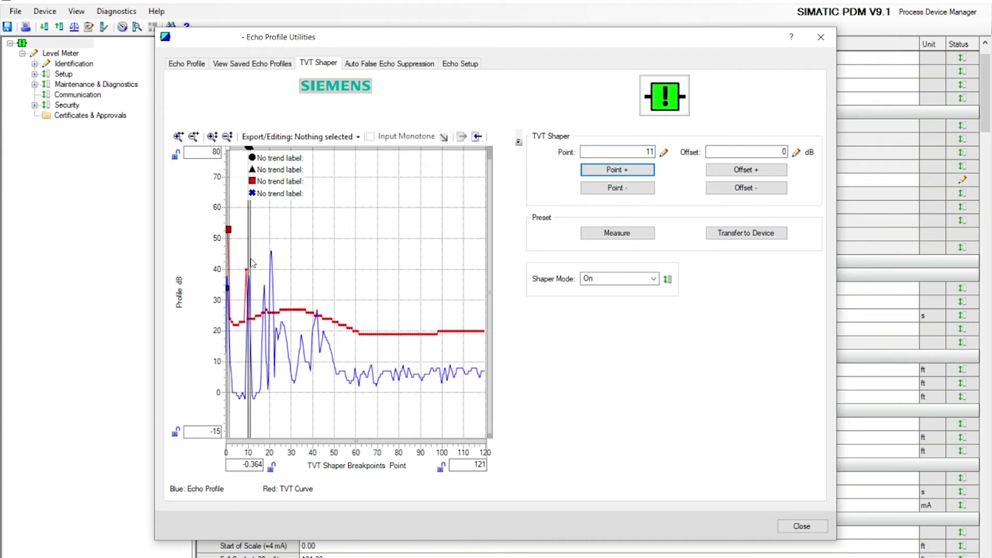
left_click(746, 173)
left_click(746, 173)
left_click(746, 172)
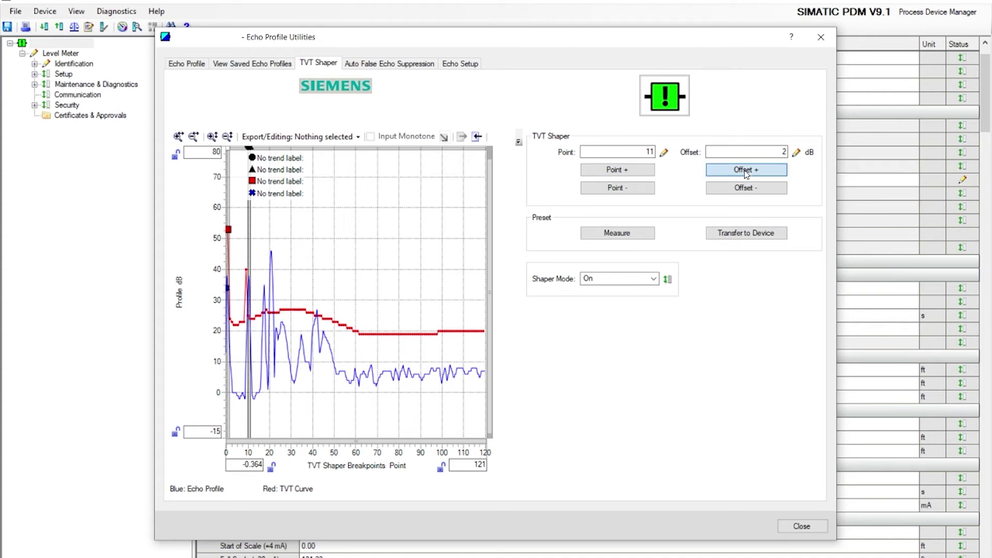
left_click(745, 172)
left_click(746, 173)
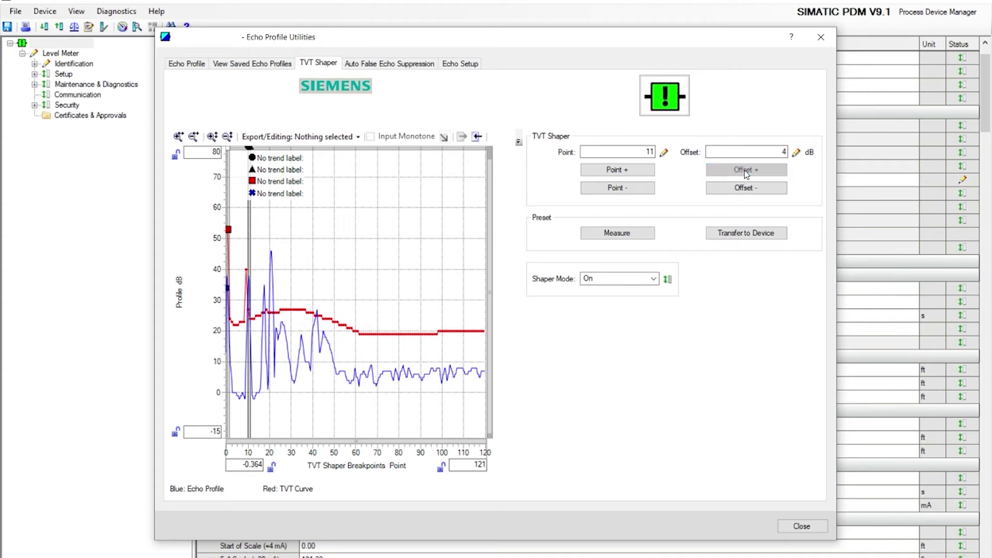
left_click(745, 173)
left_click(746, 173)
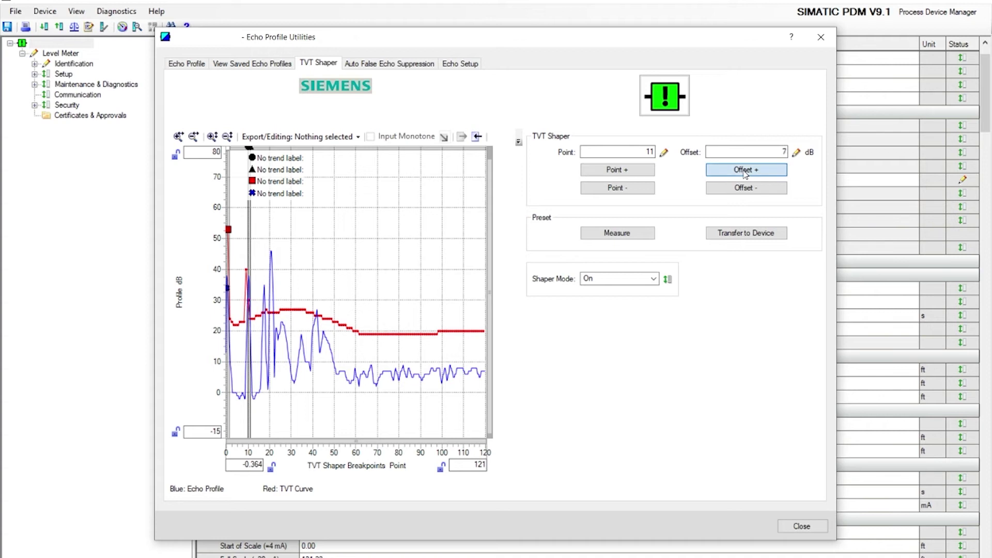
left_click(746, 173)
left_click(746, 173)
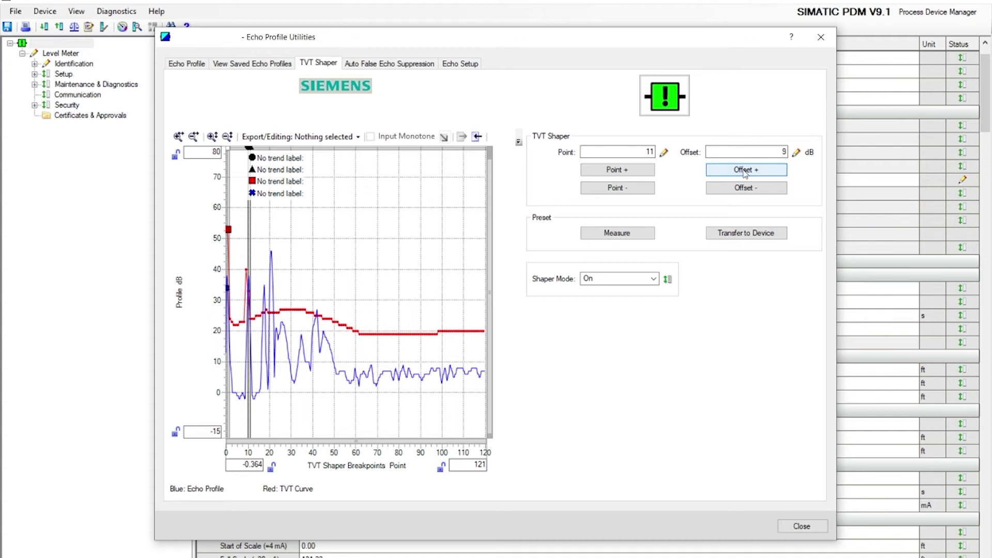
left_click(746, 172)
left_click(746, 173)
left_click(746, 173)
left_click(746, 172)
left_click(744, 172)
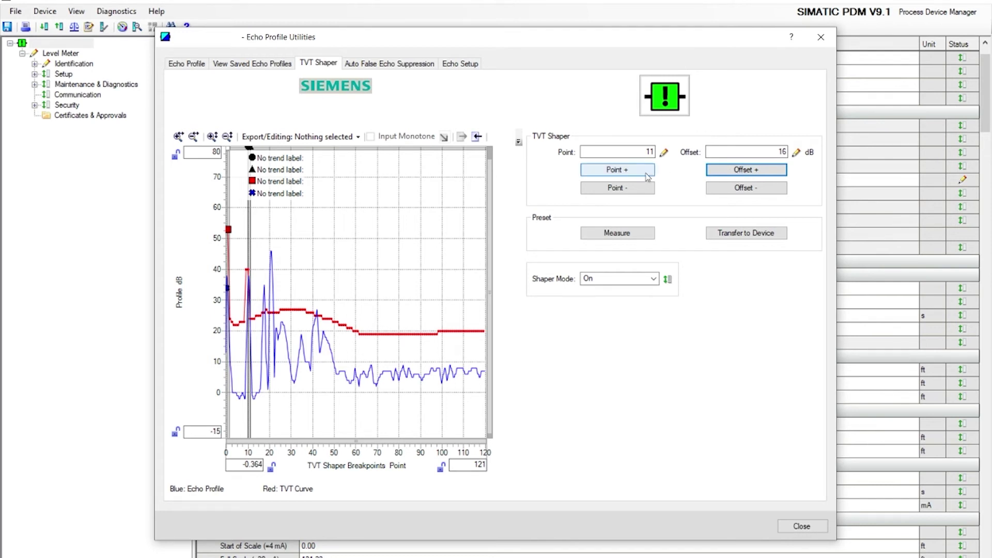
- Enter a 16 dB offset for breakpoints 12 and 13, then advance to breakpoint 15
left_click(618, 170)
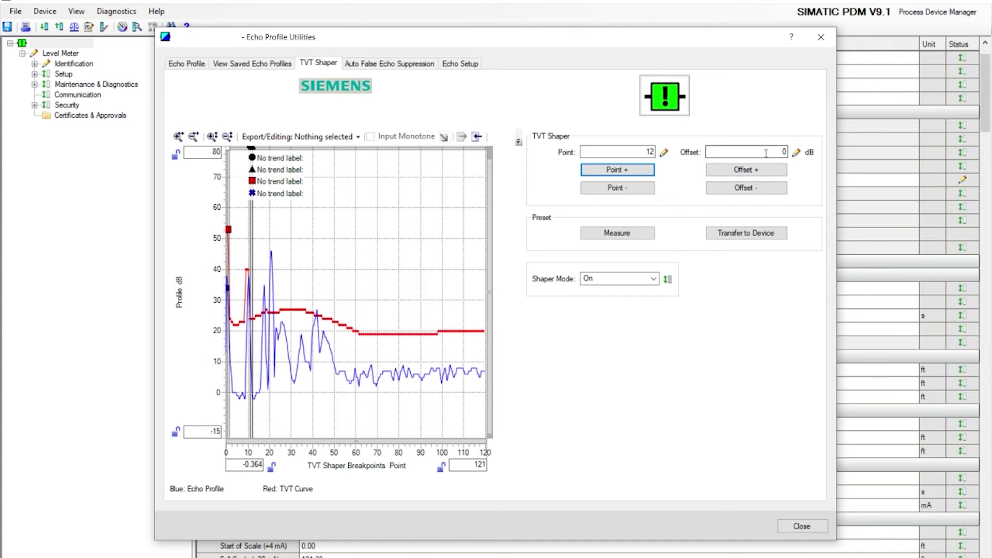
double_click(788, 152)
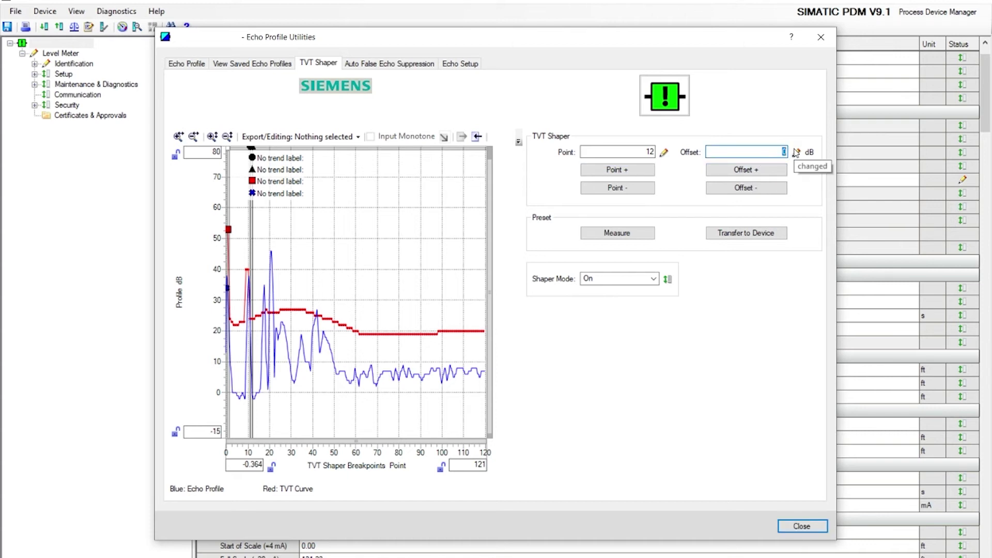
type("16")
left_click(620, 173)
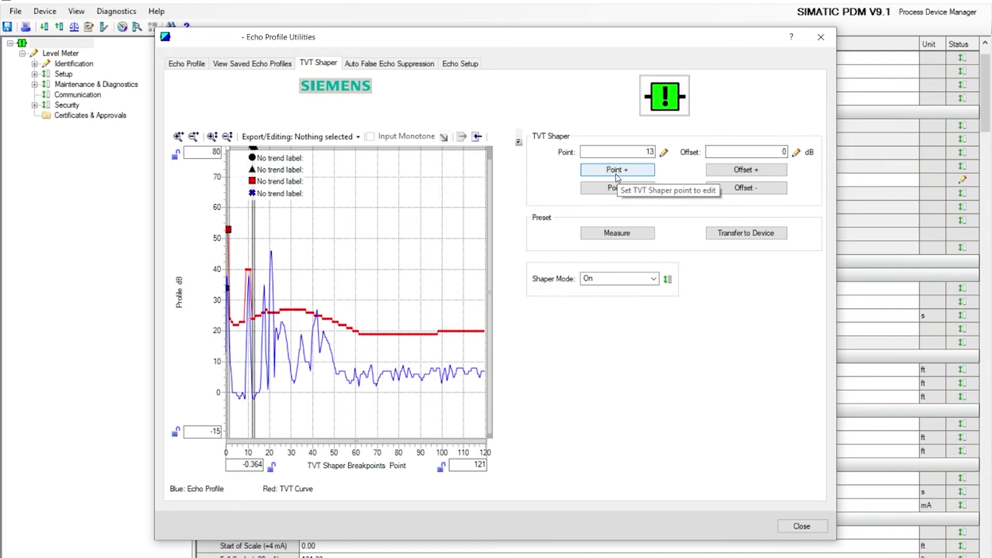
left_click(777, 151)
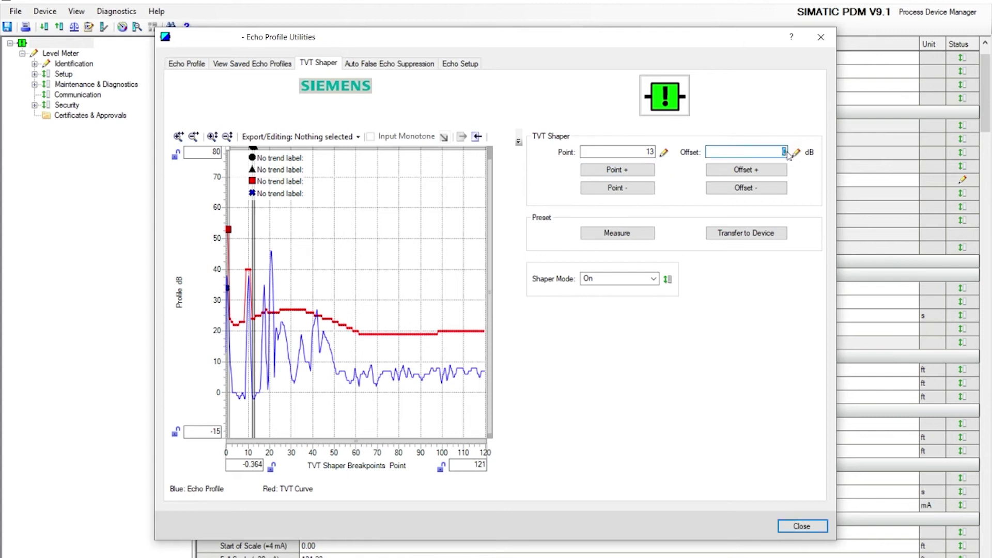
left_click(786, 174)
type("6")
left_click(624, 176)
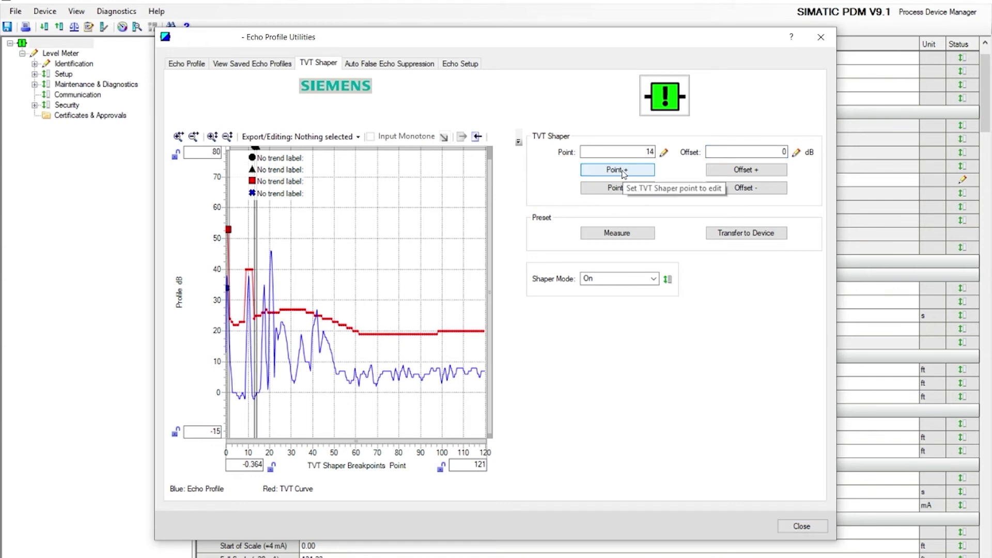
left_click(622, 171)
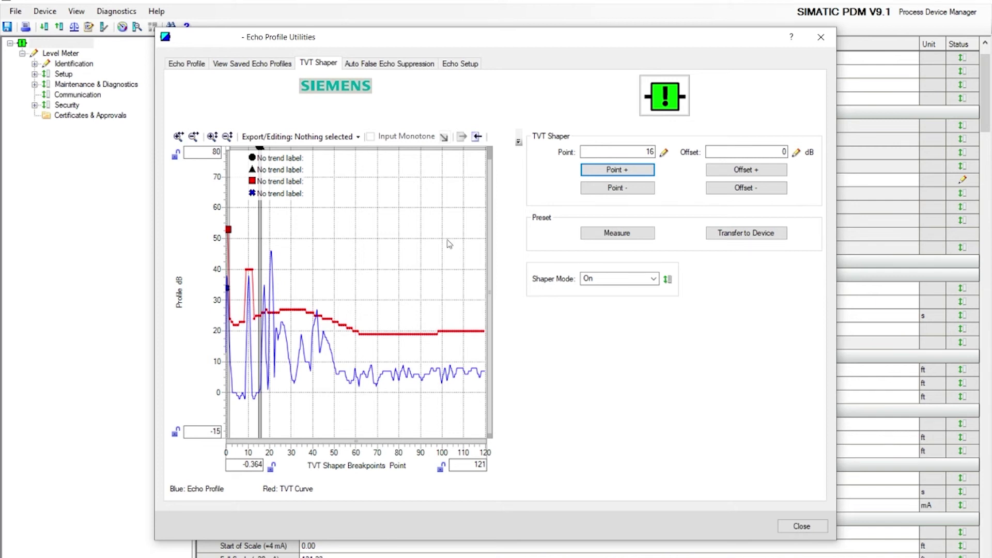
- Move to breakpoint 17 and raise its offset to 11 dB
left_click(616, 170)
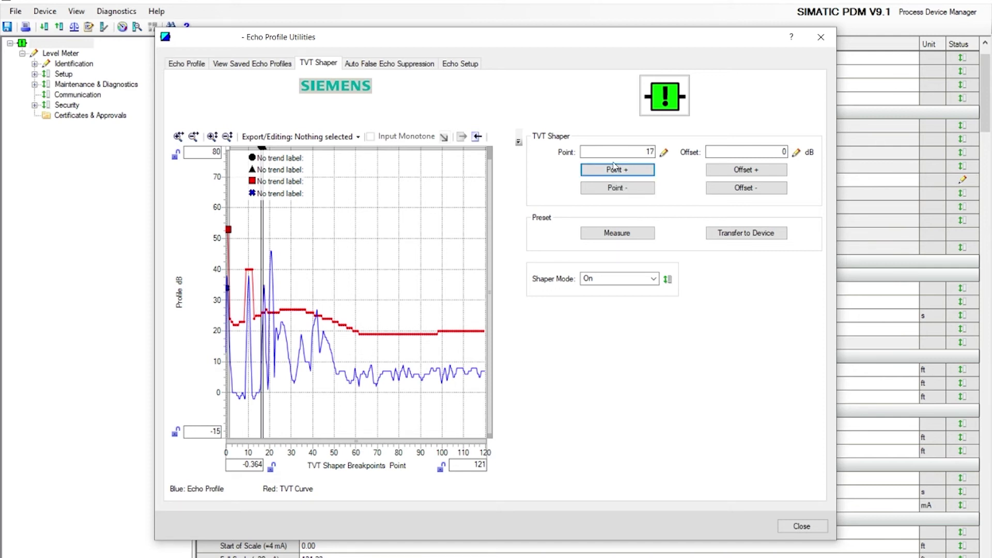
left_click(749, 171)
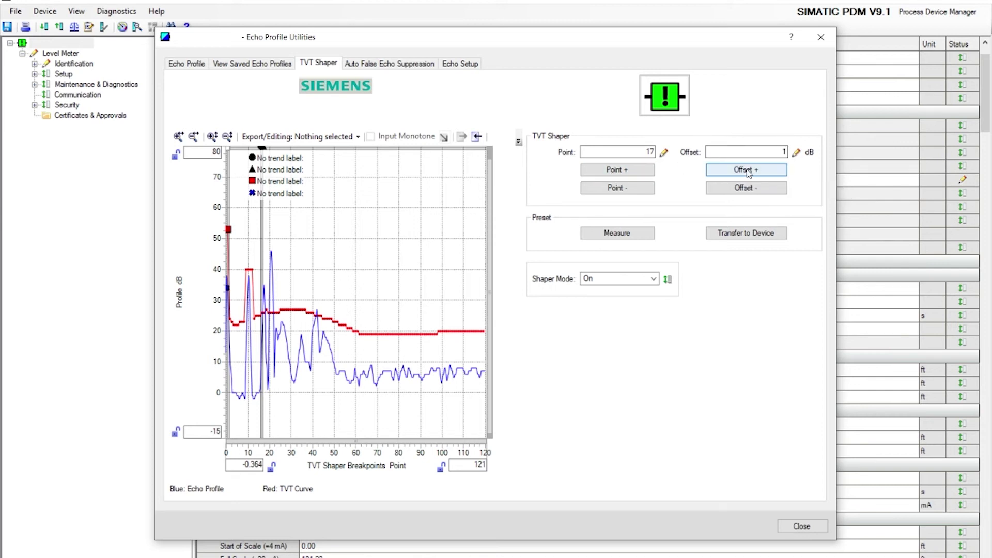
left_click(749, 171)
left_click(749, 171)
left_click(749, 171)
left_click(749, 171)
left_click(749, 171)
left_click(749, 171)
left_click(749, 171)
left_click(749, 171)
left_click(749, 171)
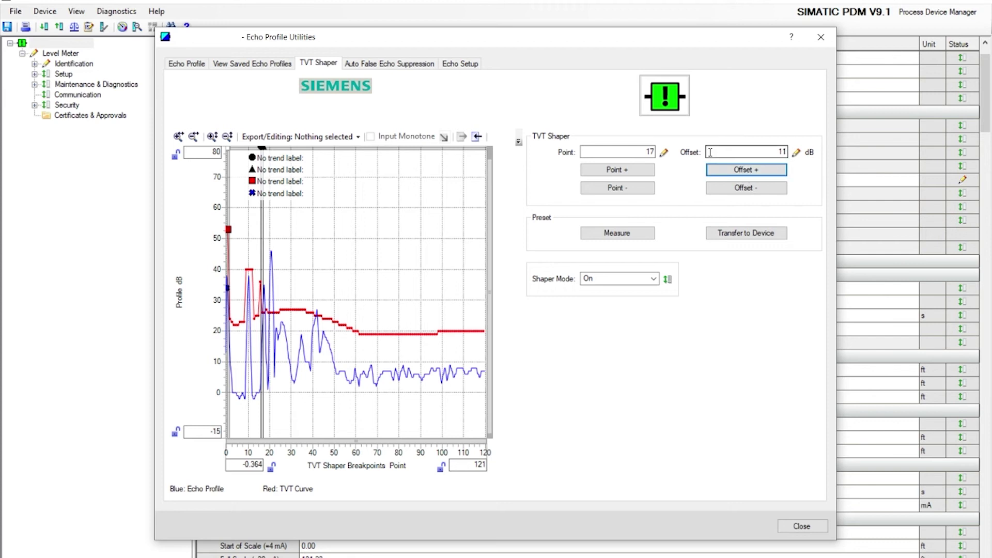
- Type an 11 dB offset for breakpoints 18 and 19, then advance to breakpoint 22
left_click(620, 172)
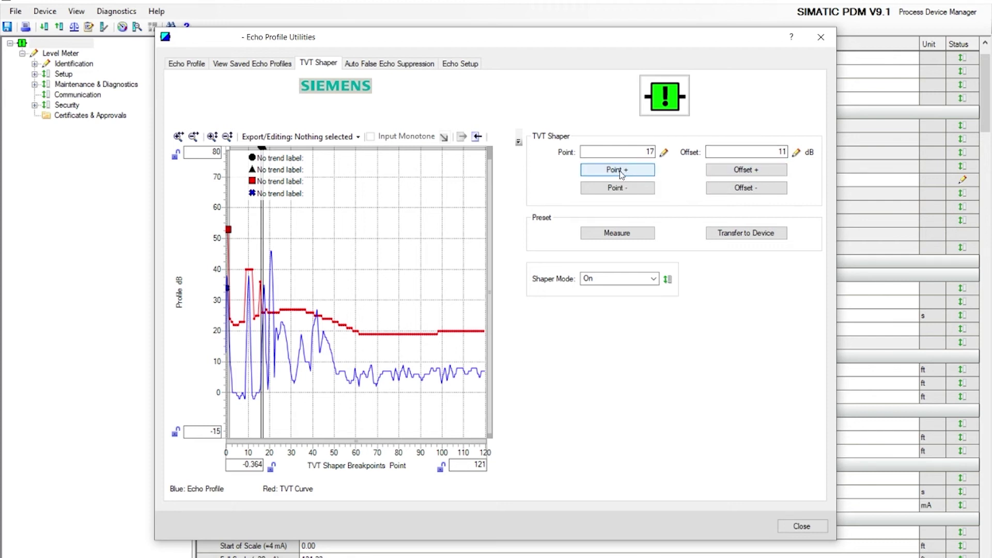
left_click(760, 171)
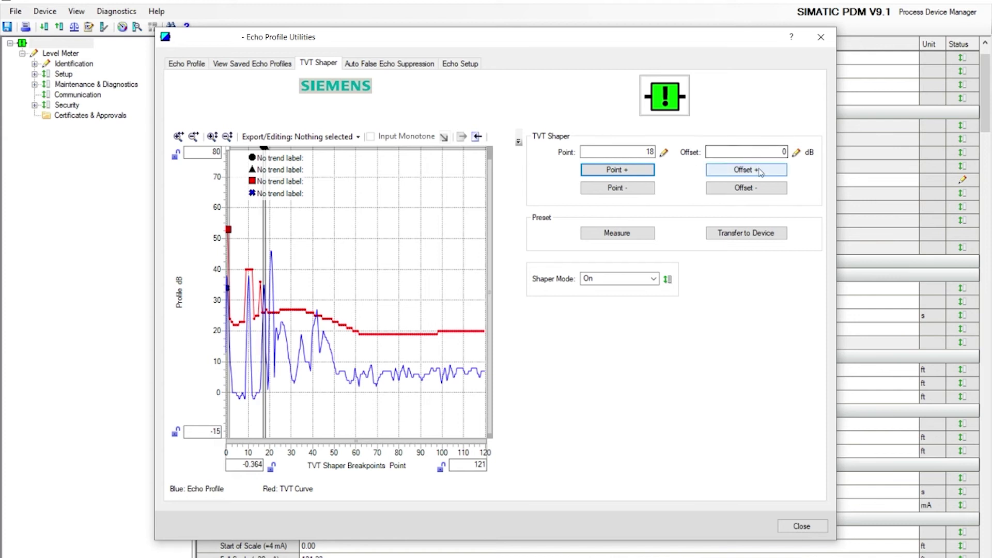
left_click(779, 150)
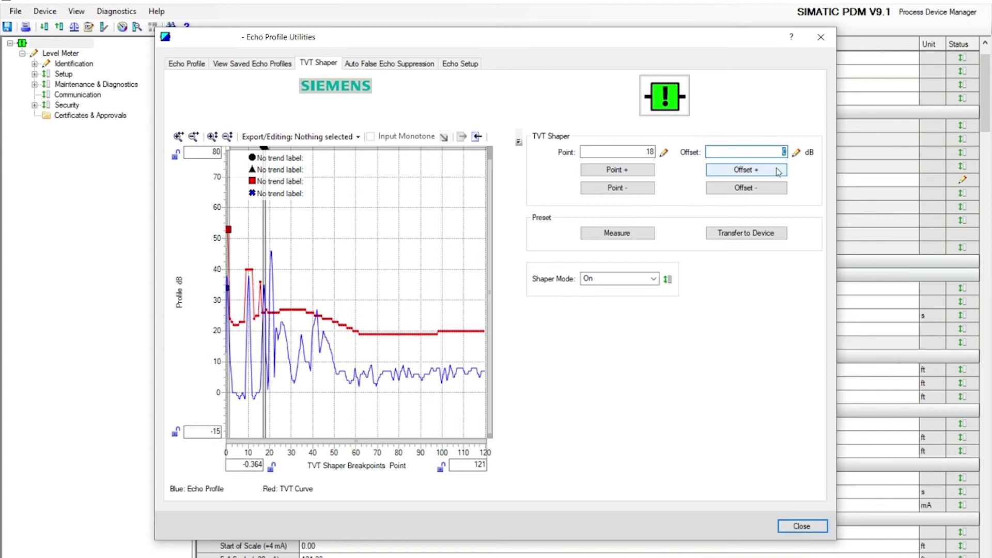
type("11")
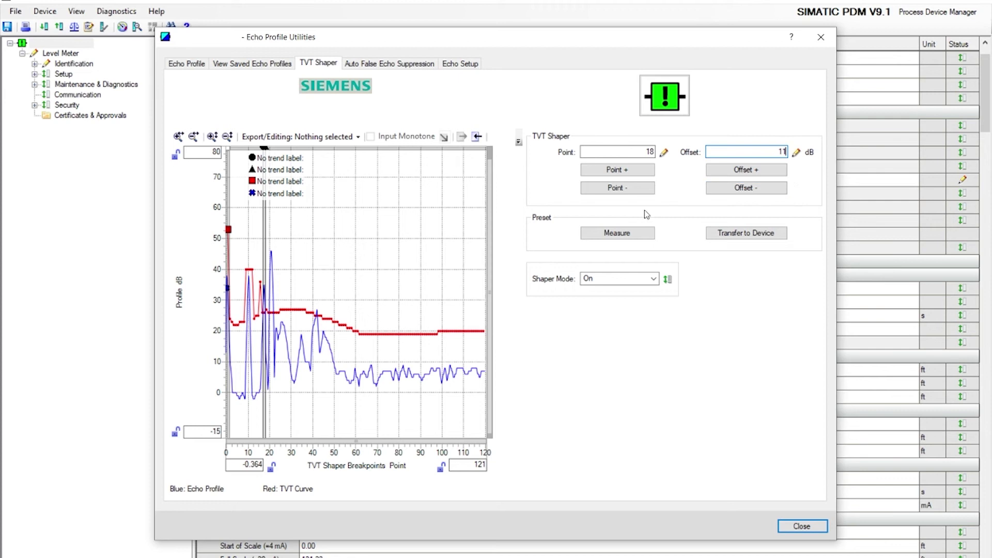
left_click(620, 173)
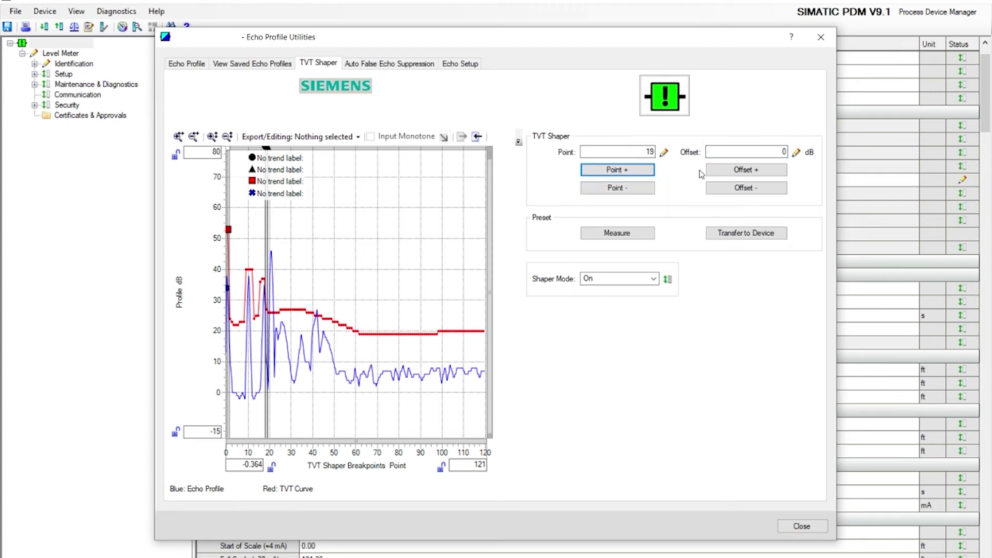
left_click(784, 152)
type("11")
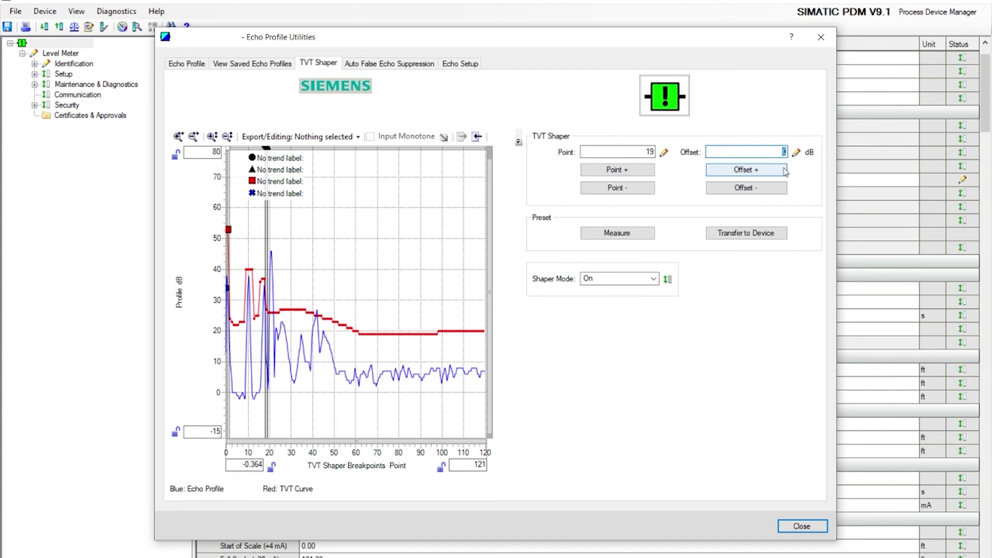
left_click(630, 170)
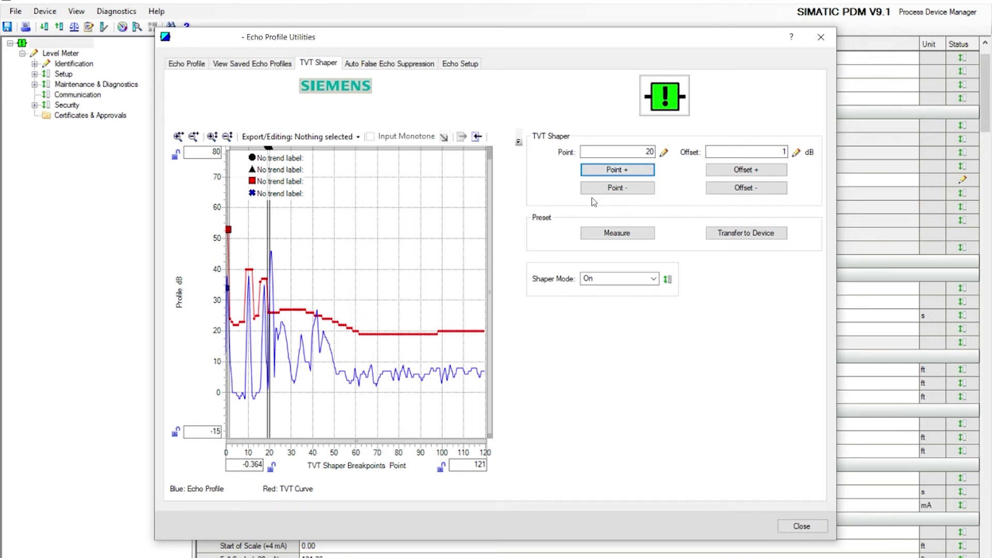
left_click(629, 173)
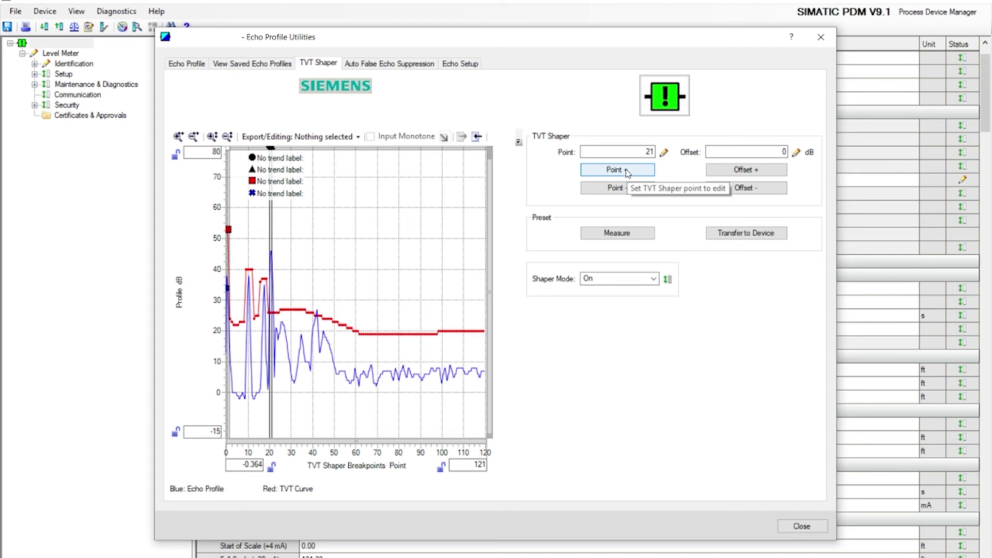
left_click(626, 172)
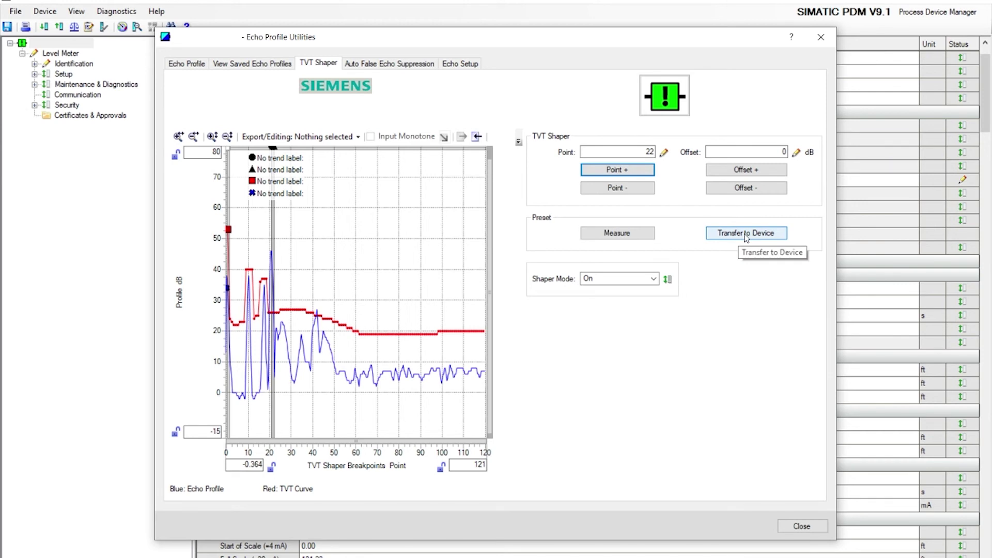
- Transfer the shaped TVT curve to the device and dismiss the successful message log
left_click(745, 236)
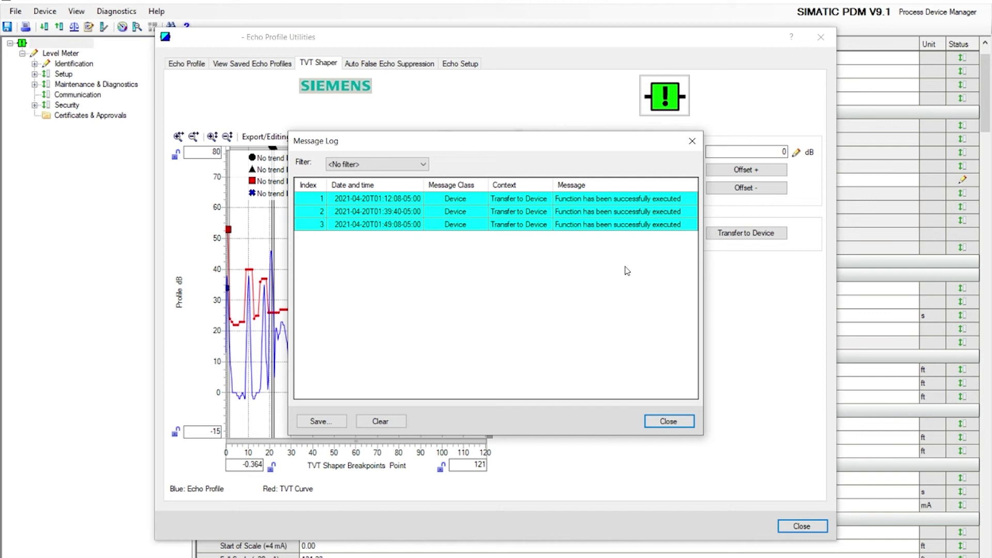
left_click(669, 422)
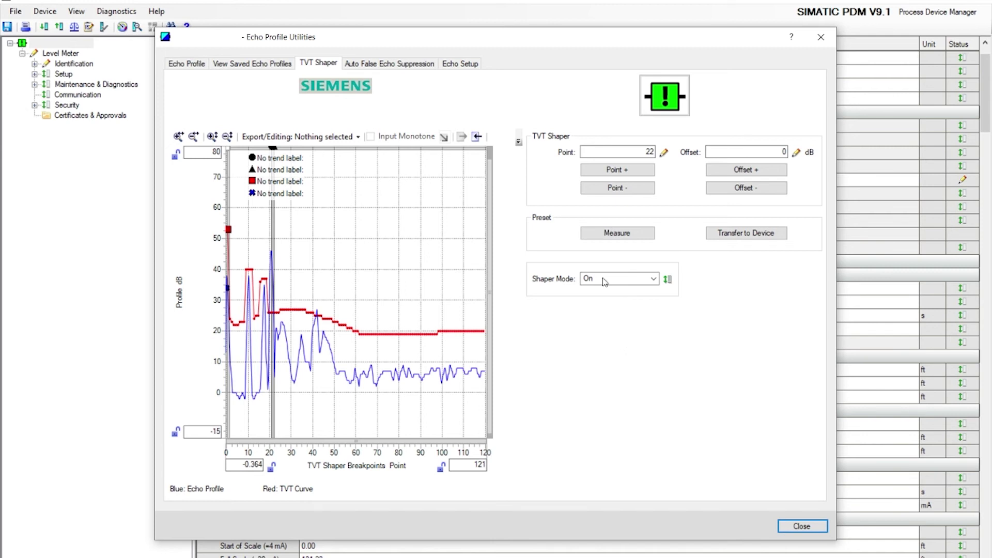
- Read a fresh echo profile back from the device, then return to the Echo Profile view
left_click(613, 234)
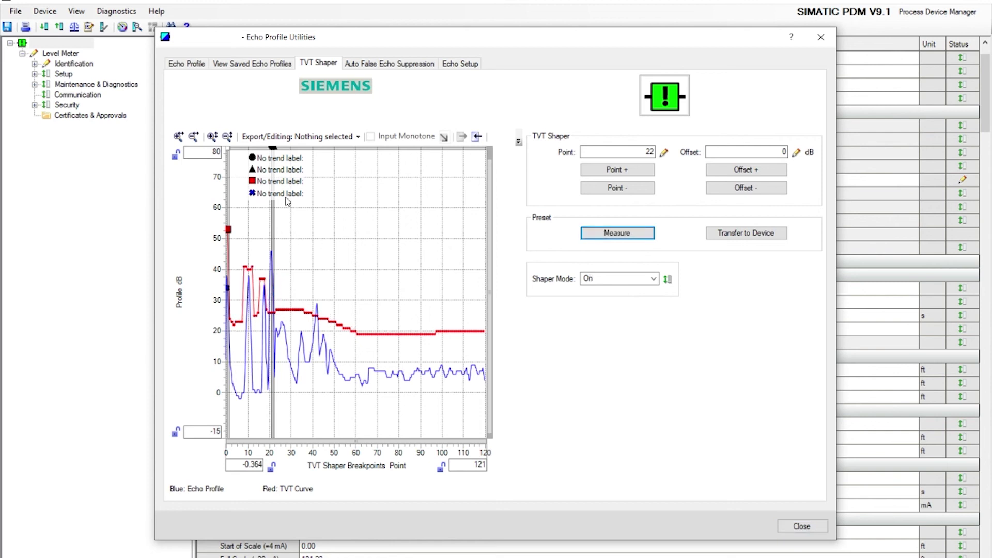
left_click(183, 66)
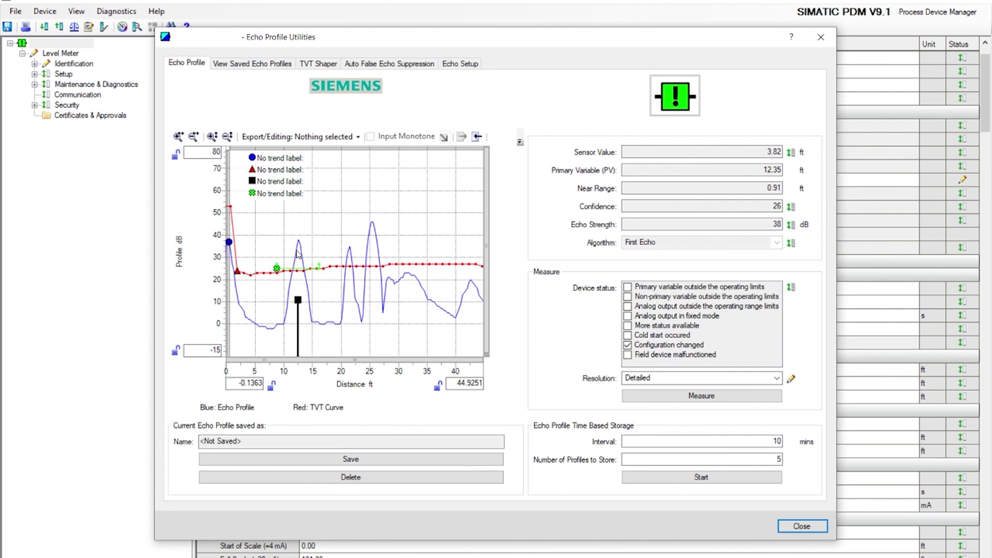
- Keep the echo profile Resolution set to Detailed
left_click(653, 378)
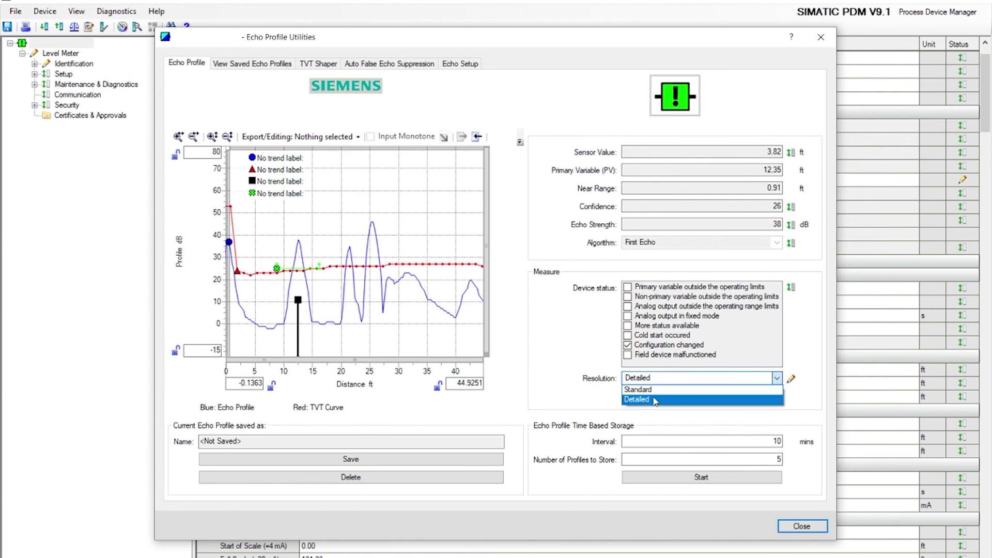
left_click(655, 403)
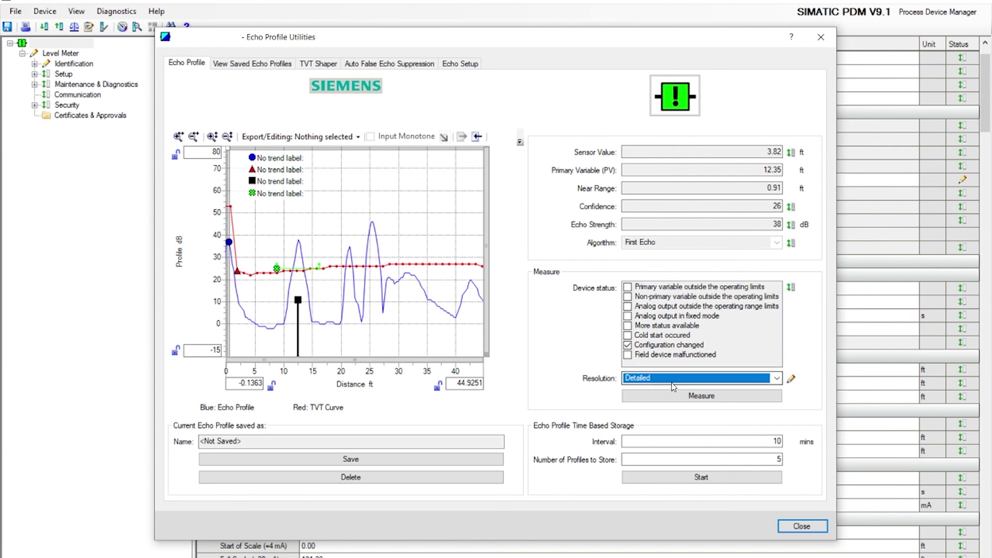
- Measure a new echo profile reading 25.24 ft with confidence 34, then close the utilities
left_click(680, 397)
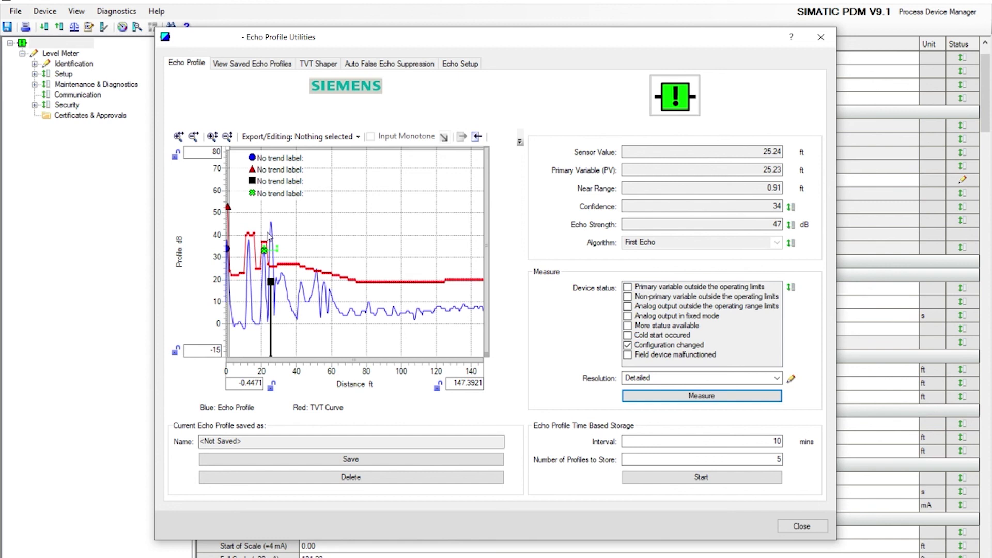
left_click(801, 527)
- Close Echo Profile Utilities to return to the Level Meter table showing Sensor Mode Distance, 131.23 ft
left_click(801, 525)
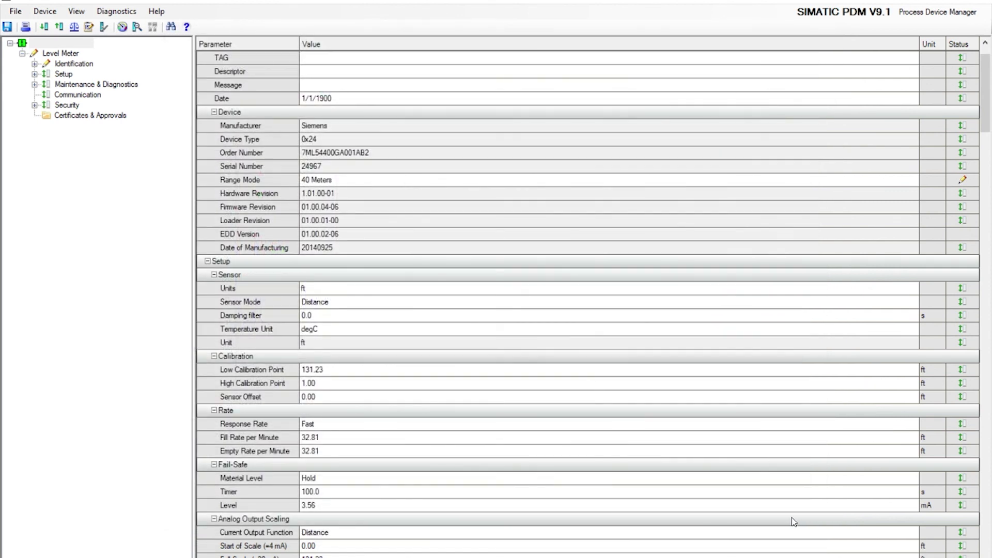